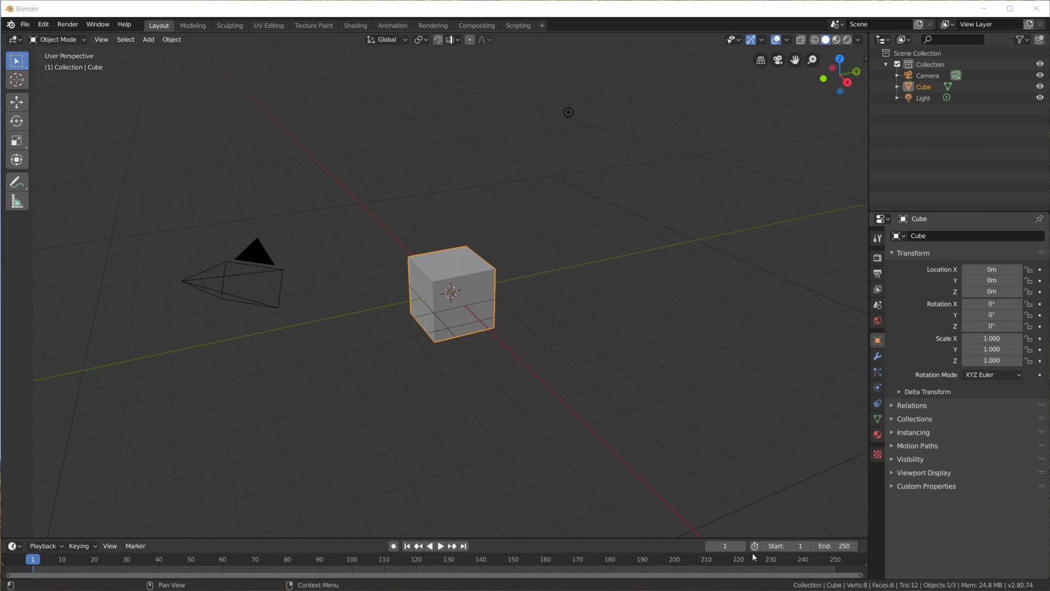
- Link the node groups ChrisP_Granite_A and ChrisP_Granite_B from the NodeTree data of ChrisP_Granite.blend
{"action": "left_click", "coordinate": [28, 25]}
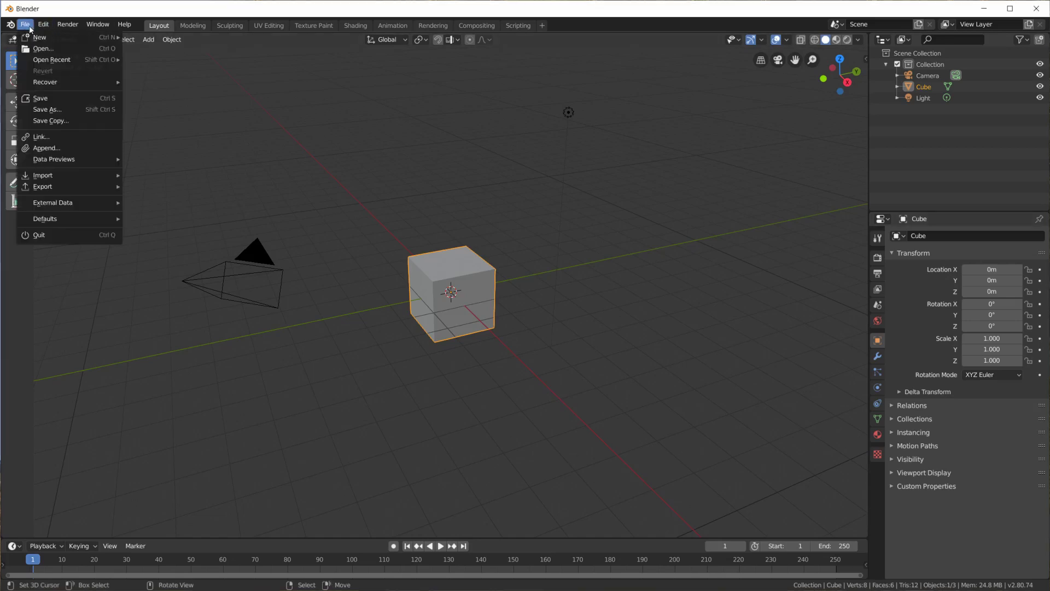
{"action": "left_click", "coordinate": [61, 136]}
{"action": "double_click", "coordinate": [210, 90]}
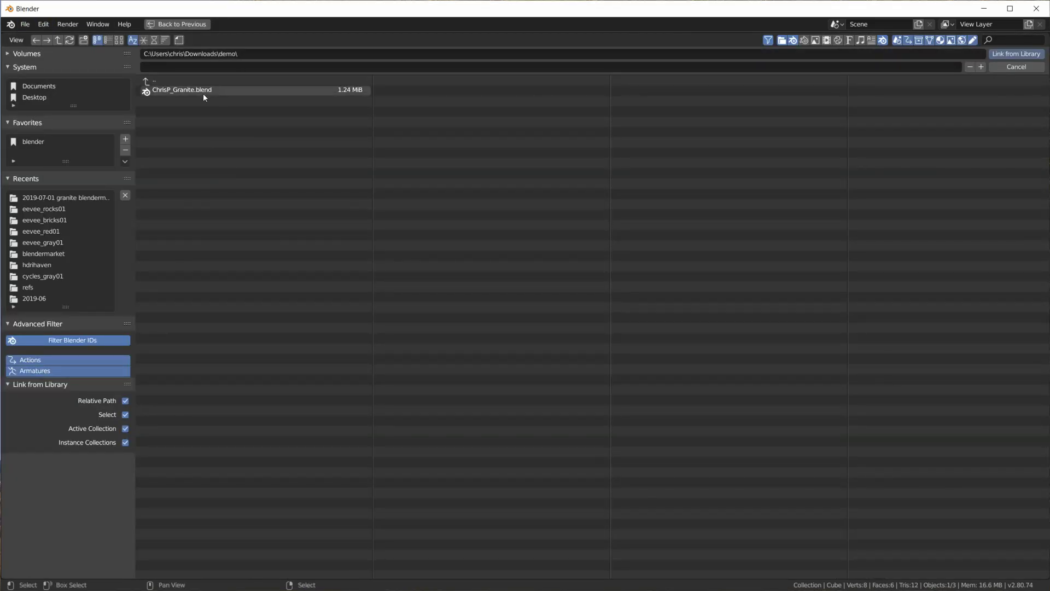
{"action": "double_click", "coordinate": [184, 90]}
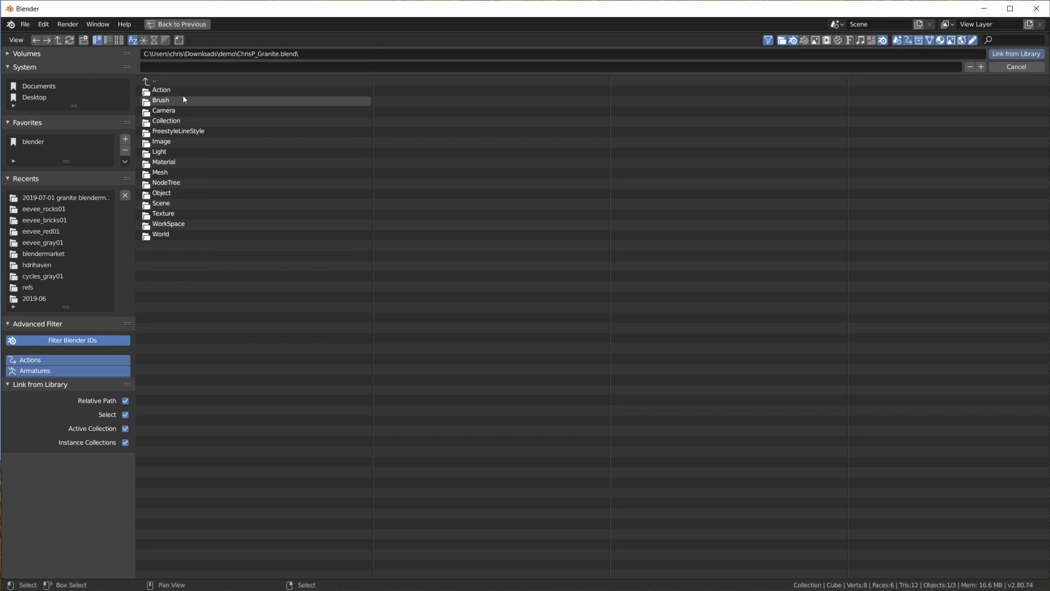
{"action": "left_click", "coordinate": [175, 185]}
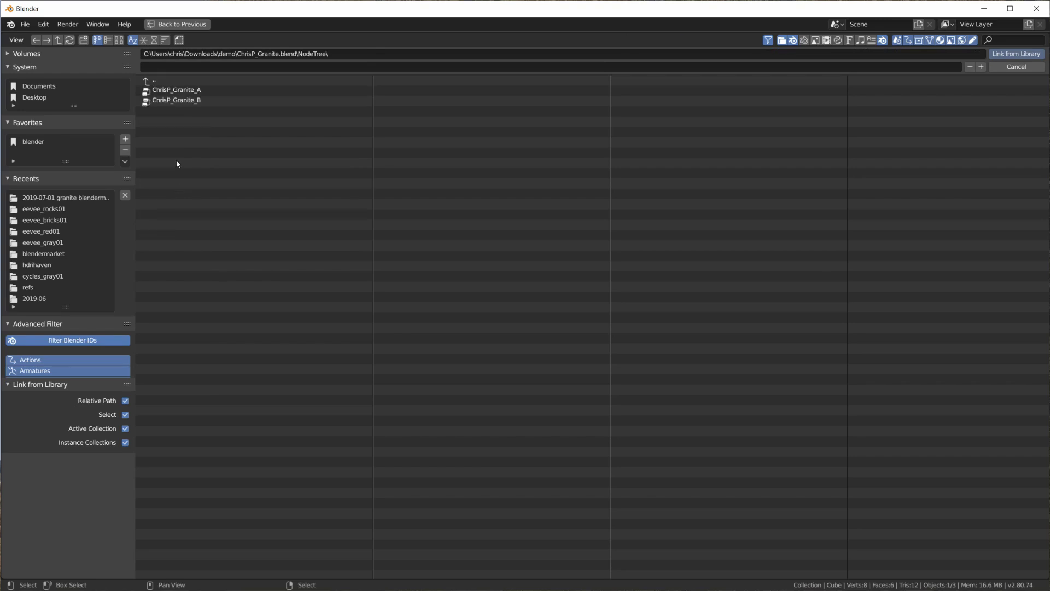
{"action": "key", "text": "a"}
{"action": "left_click", "coordinate": [1017, 67]}
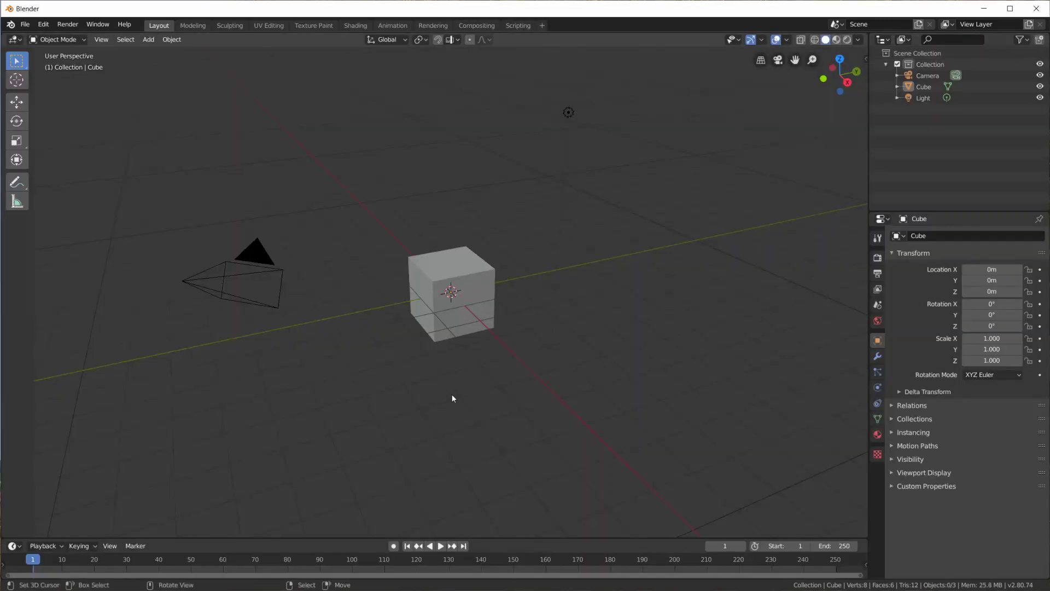
- Open the cube's material in the Shading workspace and delete its default shader node, keeping the Material Output
{"action": "left_click", "coordinate": [438, 287]}
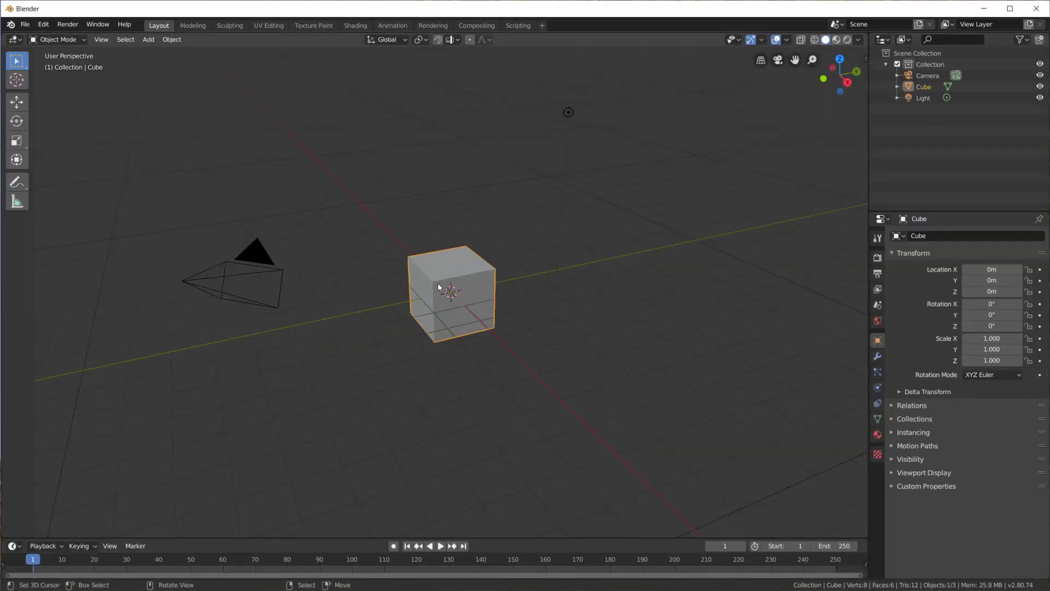
{"action": "left_click", "coordinate": [354, 25]}
{"action": "left_click", "coordinate": [465, 307]}
{"action": "key", "text": "x"}
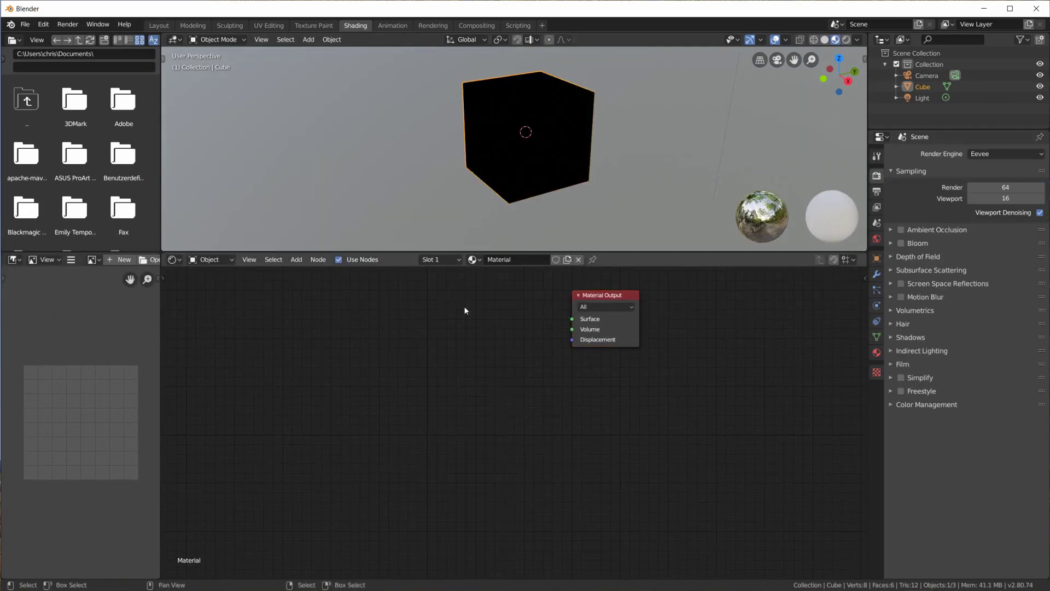
- Add the ChrisP_Granite_A group node beside the Material Output and widen it so its parameters are readable
{"action": "key", "text": "shift+a"}
{"action": "mouse_move", "coordinate": [432, 439]}
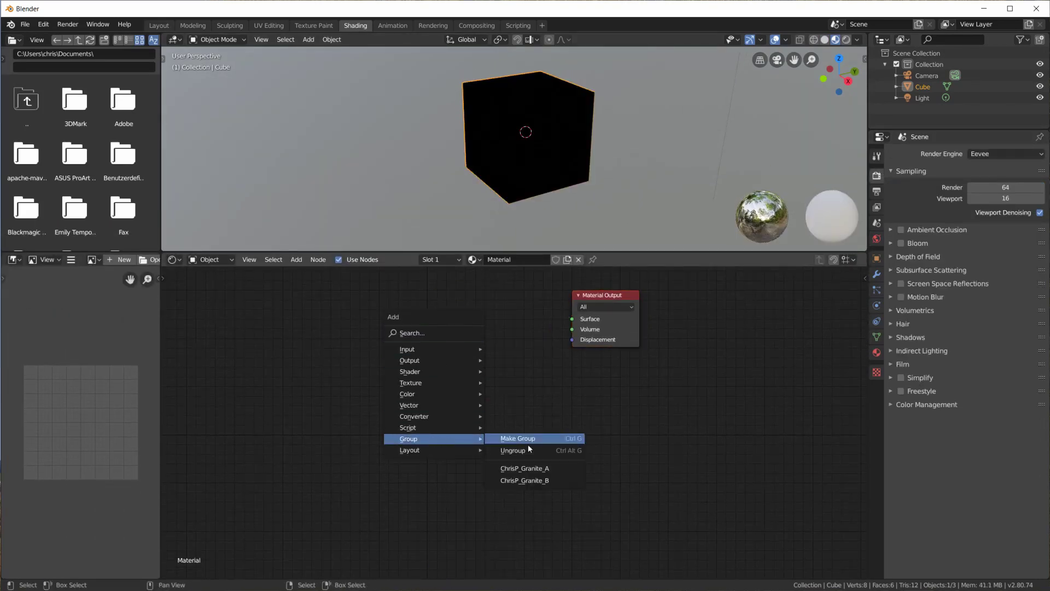
{"action": "left_click", "coordinate": [541, 469]}
{"action": "left_click", "coordinate": [407, 294]}
{"action": "left_click_drag", "start_coordinate": [477, 343], "coordinate": [517, 328]}
- Duplicate the Material Output below the original, targeting the upper one to Cycles and the copy to Eevee
{"action": "left_click", "coordinate": [611, 296]}
{"action": "key", "text": "shift+d"}
{"action": "left_click", "coordinate": [611, 364]}
{"action": "left_click", "coordinate": [598, 307]}
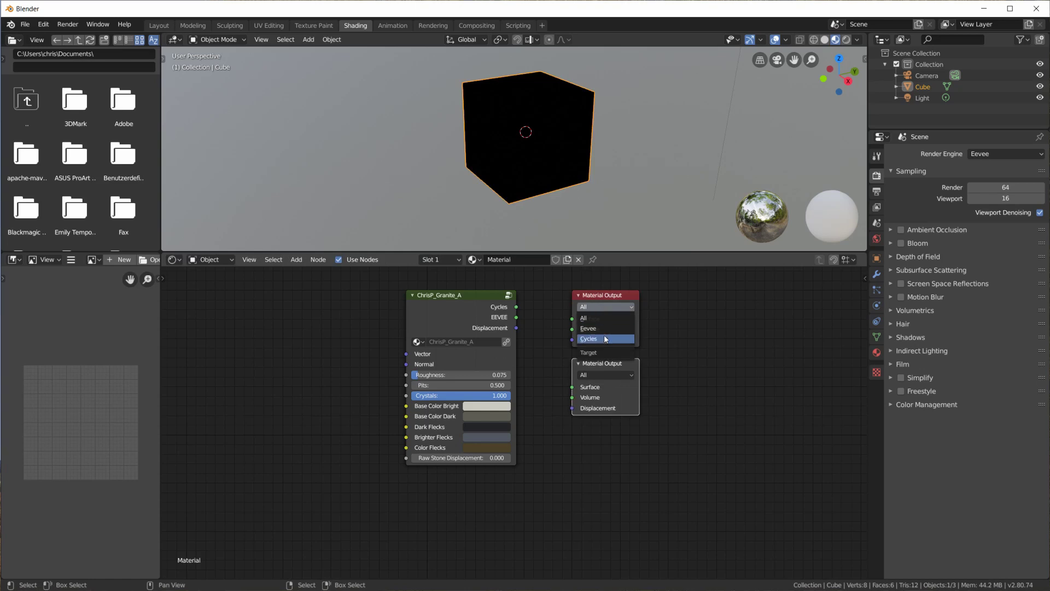
{"action": "left_click", "coordinate": [610, 374]}
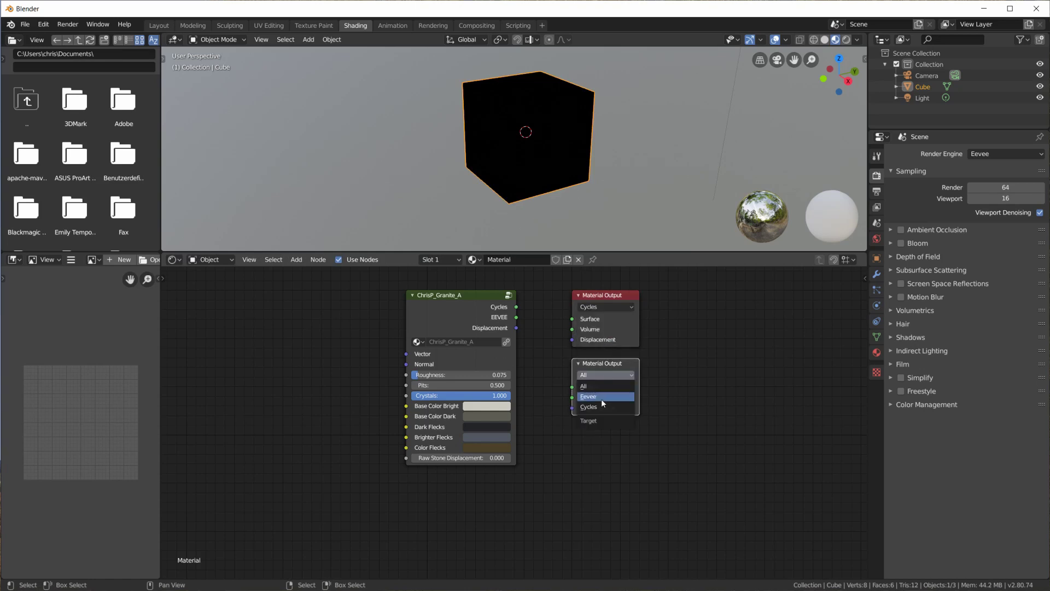
- Connect the granite group's Cycles and EEVEE outputs to the matching Material Outputs' Surface, and its Displacement to both
{"action": "left_click_drag", "start_coordinate": [517, 308], "coordinate": [573, 387]}
{"action": "left_click_drag", "start_coordinate": [516, 328], "coordinate": [573, 410]}
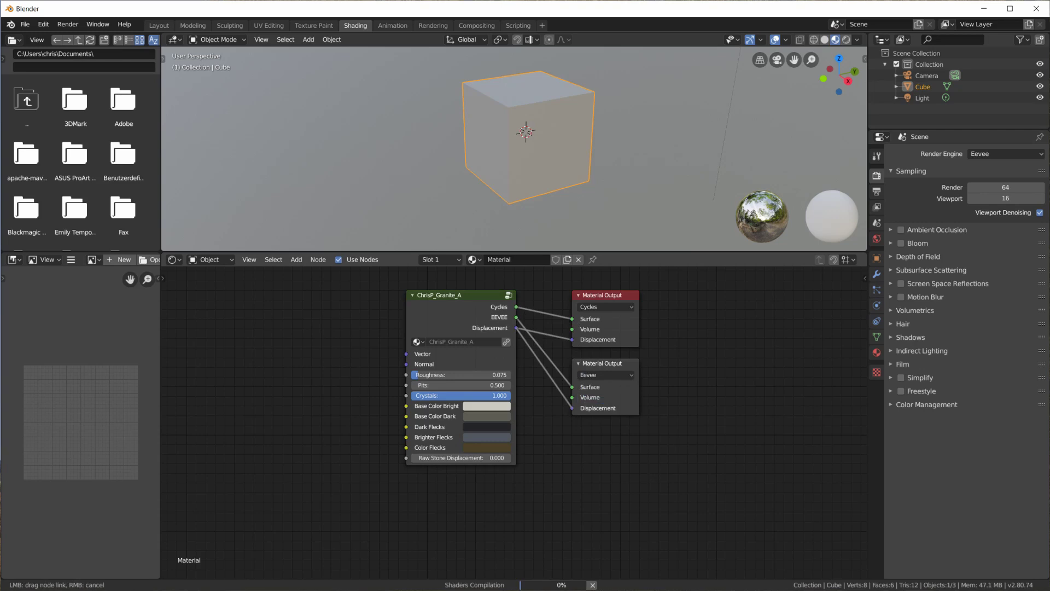
{"action": "left_click_drag", "start_coordinate": [573, 410], "coordinate": [573, 408]}
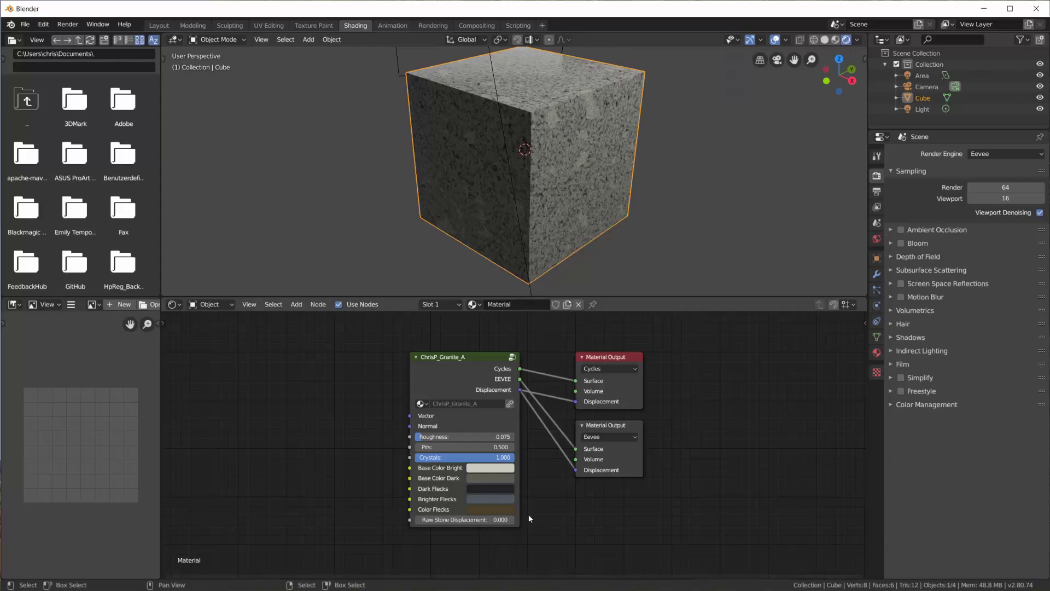
{"action": "key", "text": "shift+a"}
{"action": "mouse_move", "coordinate": [271, 487]}
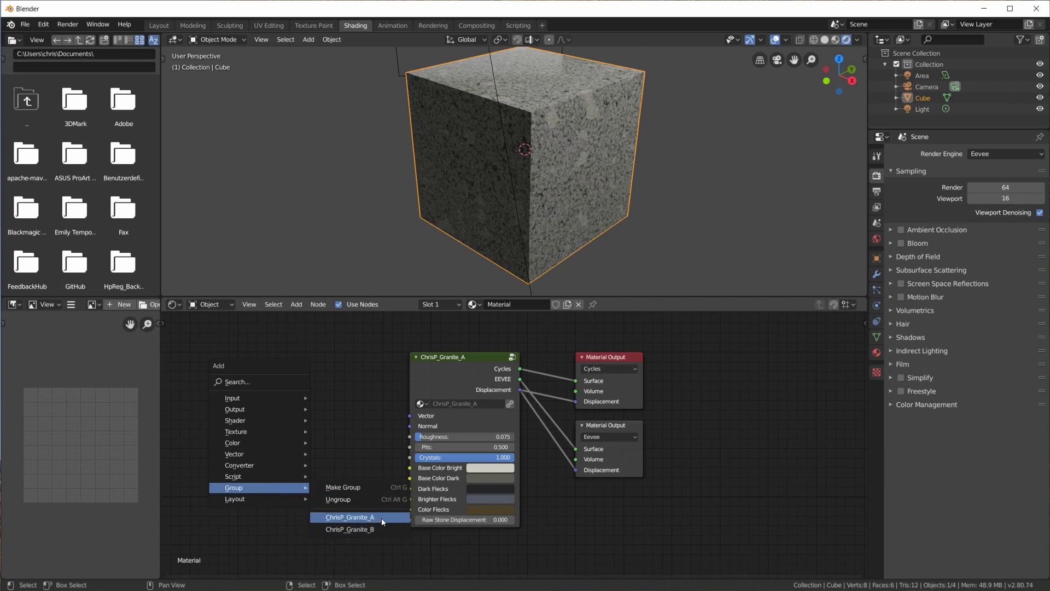
{"action": "left_click", "coordinate": [465, 362]}
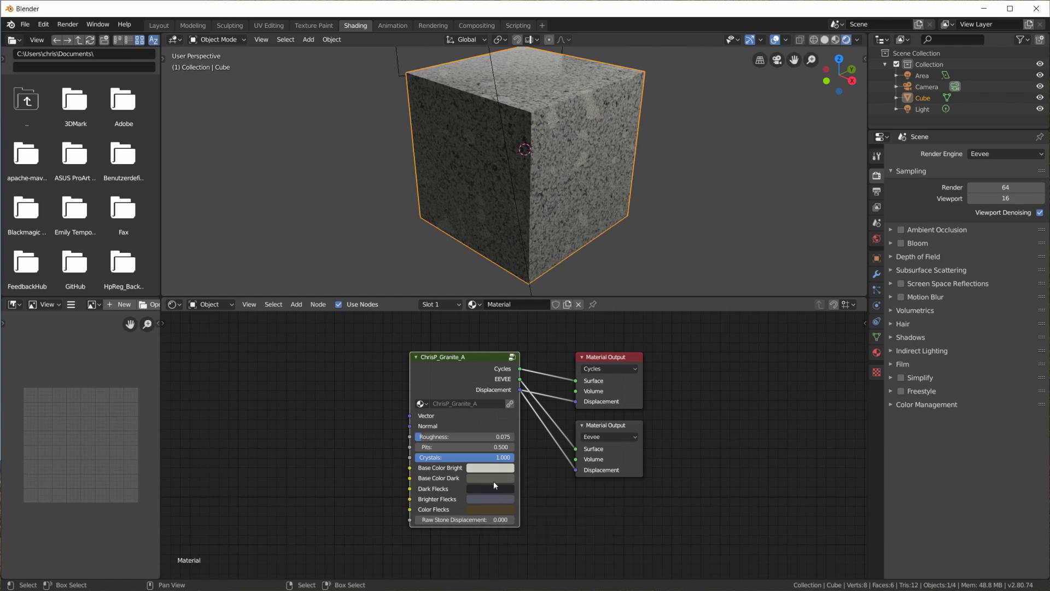
- Examine the granite surface on the cube from different angles and up close
{"action": "middle_click_drag", "start_coordinate": [598, 223], "coordinate": [598, 201]}
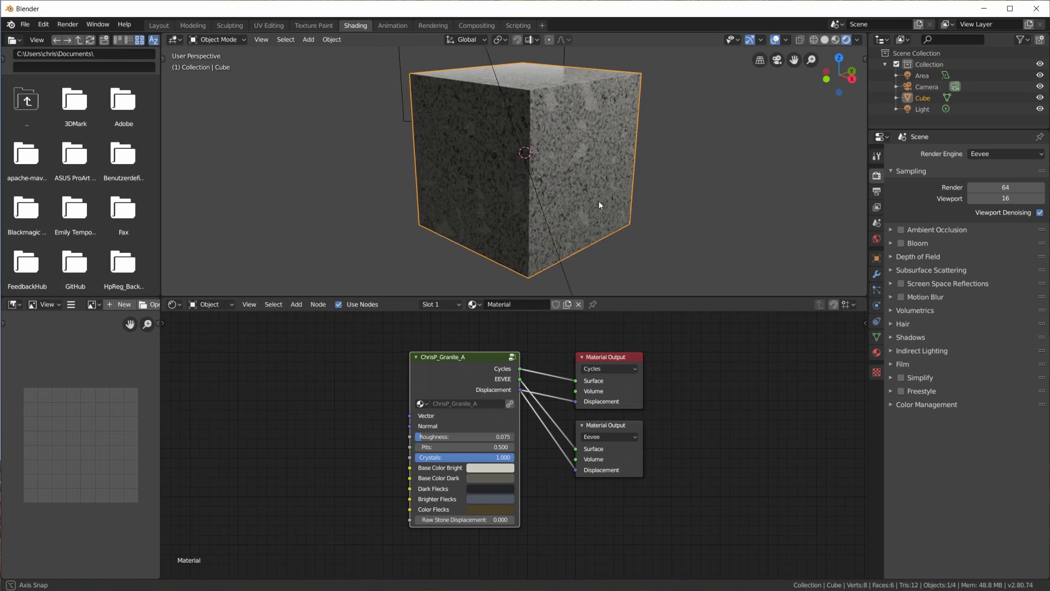
{"action": "scroll", "coordinate": [599, 200], "scroll_direction": "up", "scroll_amount": 3}
{"action": "middle_click_drag", "start_coordinate": [550, 93], "coordinate": [539, 184], "text": "shift"}
{"action": "scroll", "coordinate": [546, 177], "scroll_direction": "up", "scroll_amount": 2}
{"action": "scroll", "coordinate": [539, 186], "scroll_direction": "up", "scroll_amount": 1}
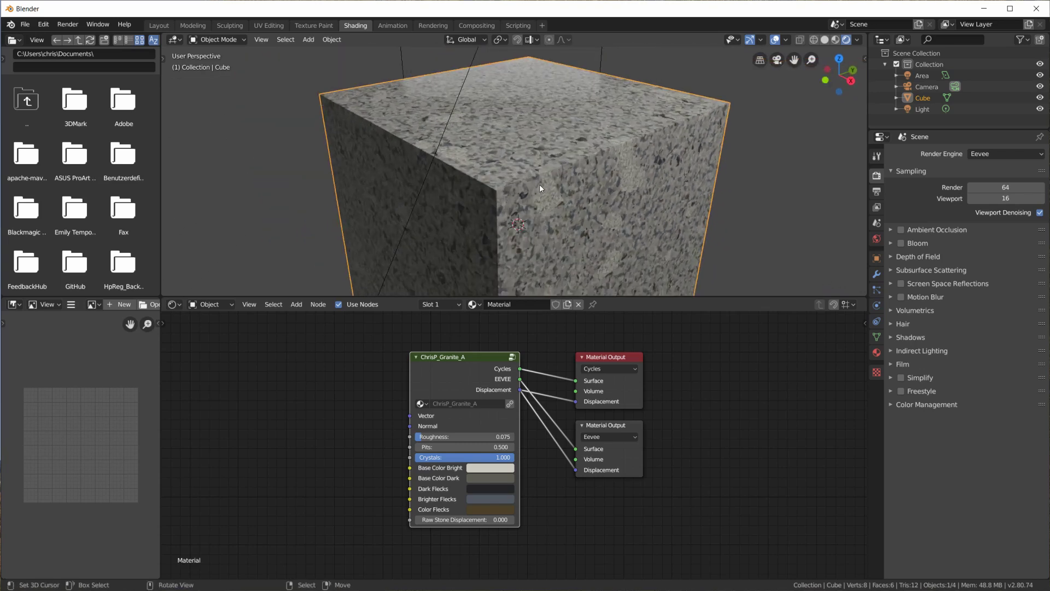
- Add a Texture Coordinate node and a Mapping node in front of the ChrisP_Granite_A group
{"action": "middle_click_drag", "start_coordinate": [362, 410], "coordinate": [496, 409]}
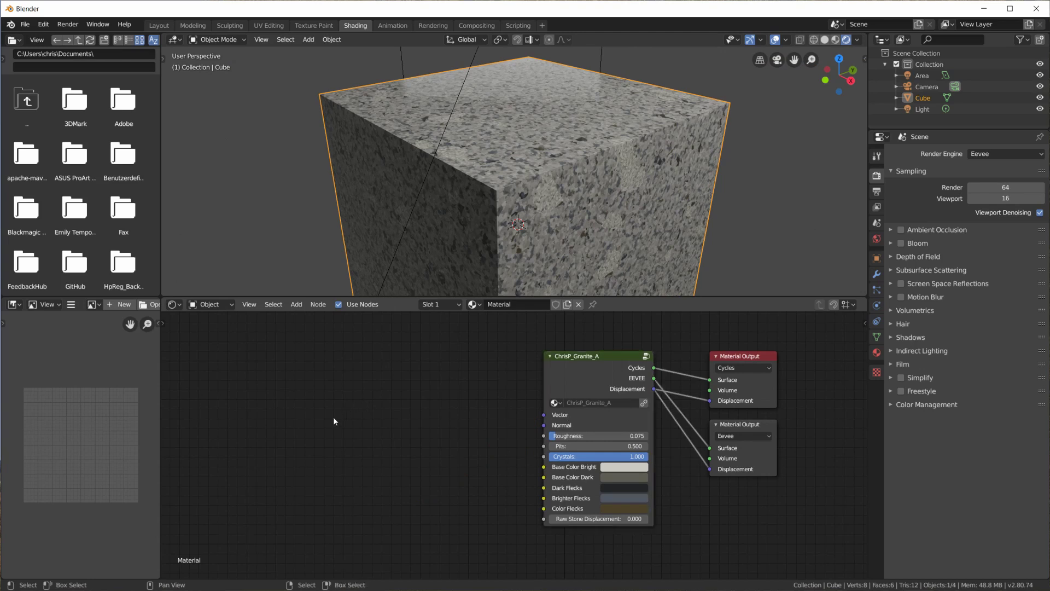
{"action": "key", "text": "shift+a"}
{"action": "mouse_move", "coordinate": [325, 436]}
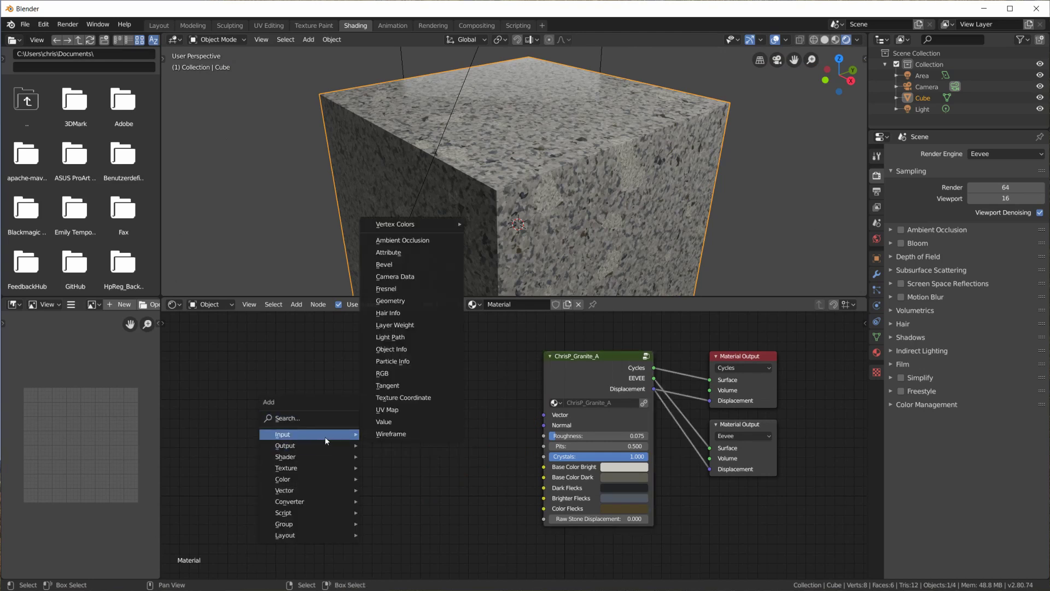
{"action": "left_click", "coordinate": [412, 398]}
{"action": "key", "text": "shift+a"}
{"action": "mouse_move", "coordinate": [377, 495]}
{"action": "left_click", "coordinate": [438, 441]}
{"action": "left_click", "coordinate": [348, 380]}
- Feed Object coordinates through the Mapping node into the granite group's Vector, and set the mapping scale to 1.7 on all axes
{"action": "left_click_drag", "start_coordinate": [318, 439], "coordinate": [348, 493]}
{"action": "left_click_drag", "start_coordinate": [502, 387], "coordinate": [544, 415]}
{"action": "mouse_move", "coordinate": [474, 422]}
{"action": "left_mouse_down"}
{"action": "mouse_move", "coordinate": [474, 441]}
{"action": "mouse_move", "coordinate": [487, 441]}
{"action": "mouse_move", "coordinate": [442, 441]}
{"action": "mouse_move", "coordinate": [474, 441]}
{"action": "left_mouse_up"}
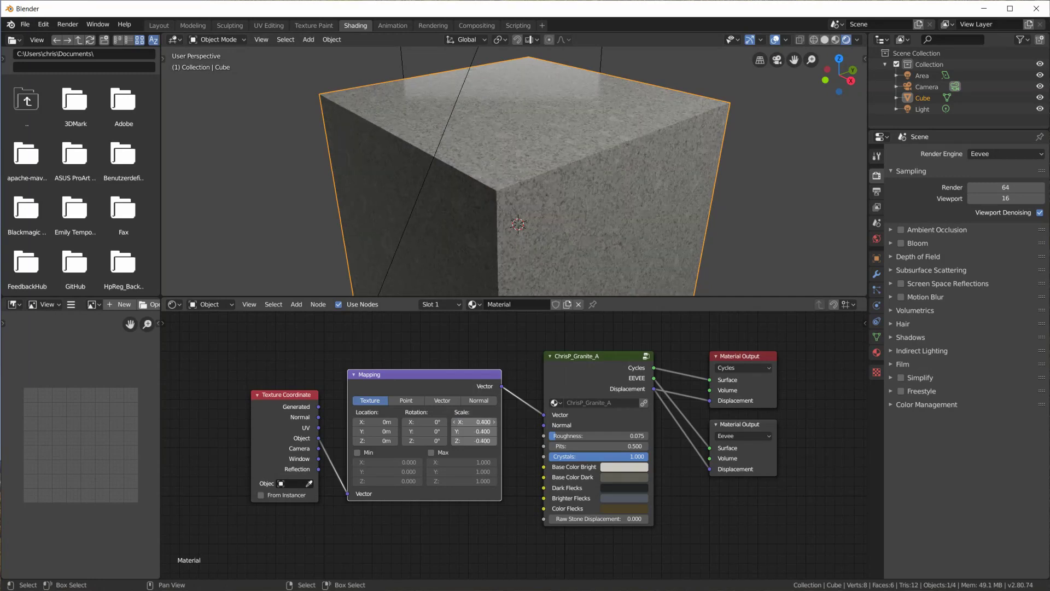
{"action": "type", "text": "1.7"}
{"action": "key", "text": "Return"}
{"action": "left_click_drag", "start_coordinate": [424, 374], "coordinate": [424, 331]}
{"action": "left_click_drag", "start_coordinate": [296, 394], "coordinate": [279, 345]}
- Add a Bevel input node below the Mapping node
{"action": "key", "text": "shift+a"}
{"action": "left_click", "coordinate": [446, 242]}
{"action": "left_click", "coordinate": [459, 508]}
- Switch the render engine to Cycles with GPU Compute as the device
{"action": "left_click", "coordinate": [994, 154]}
{"action": "left_click", "coordinate": [992, 191]}
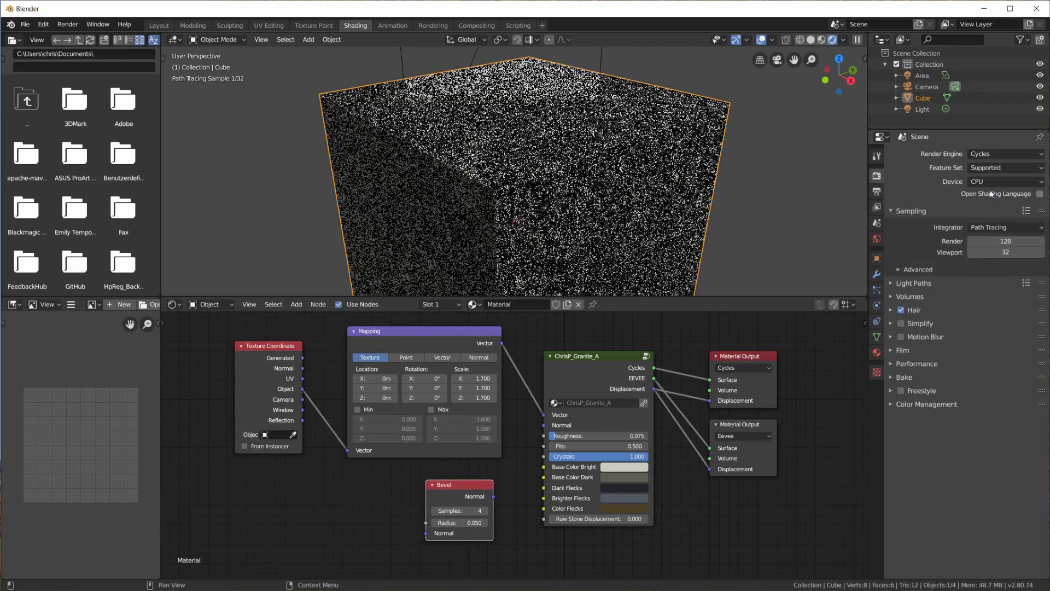
{"action": "left_click", "coordinate": [987, 182]}
{"action": "left_click", "coordinate": [990, 208]}
- Connect the Bevel node to the granite group's Normal, with a radius of 0.01 and 8 samples
{"action": "left_click_drag", "start_coordinate": [493, 496], "coordinate": [545, 425]}
{"action": "double_click", "coordinate": [465, 523]}
{"action": "type", "text": "0.01"}
{"action": "key", "text": "Return"}
{"action": "scroll", "coordinate": [510, 232], "scroll_direction": "up", "scroll_amount": 3}
{"action": "double_click", "coordinate": [461, 511]}
{"action": "type", "text": "8"}
{"action": "key", "text": "Return"}
{"action": "scroll", "coordinate": [515, 444], "scroll_direction": "down", "scroll_amount": 1}
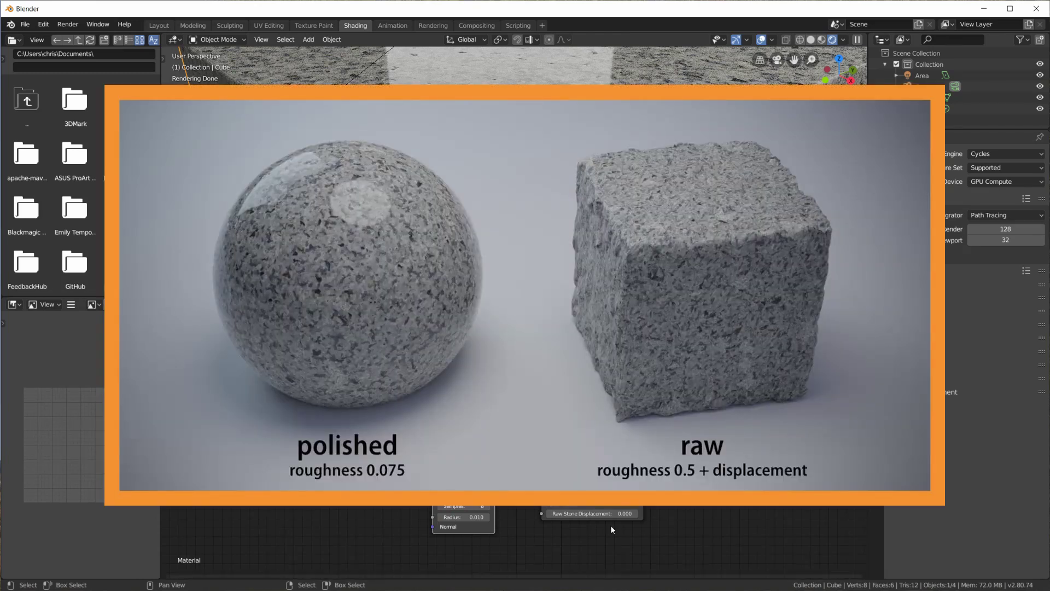
- Set both Pits and Crystals of the ChrisP_Granite_A group to 1
{"action": "middle_click_drag", "start_coordinate": [569, 225], "coordinate": [569, 178]}
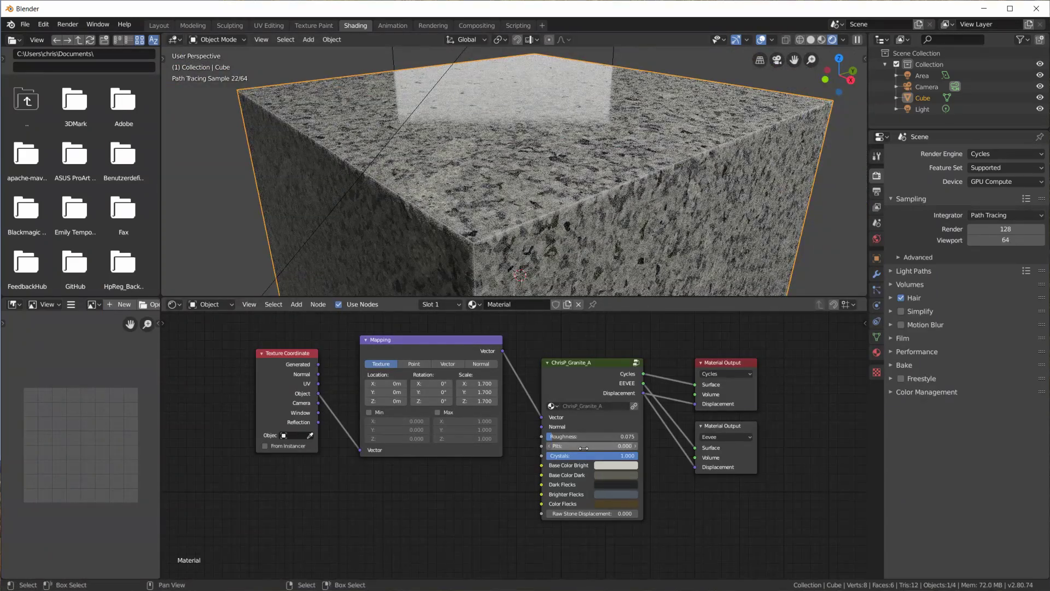
{"action": "left_click", "coordinate": [584, 446]}
{"action": "type", "text": "1"}
{"action": "key", "text": "Return"}
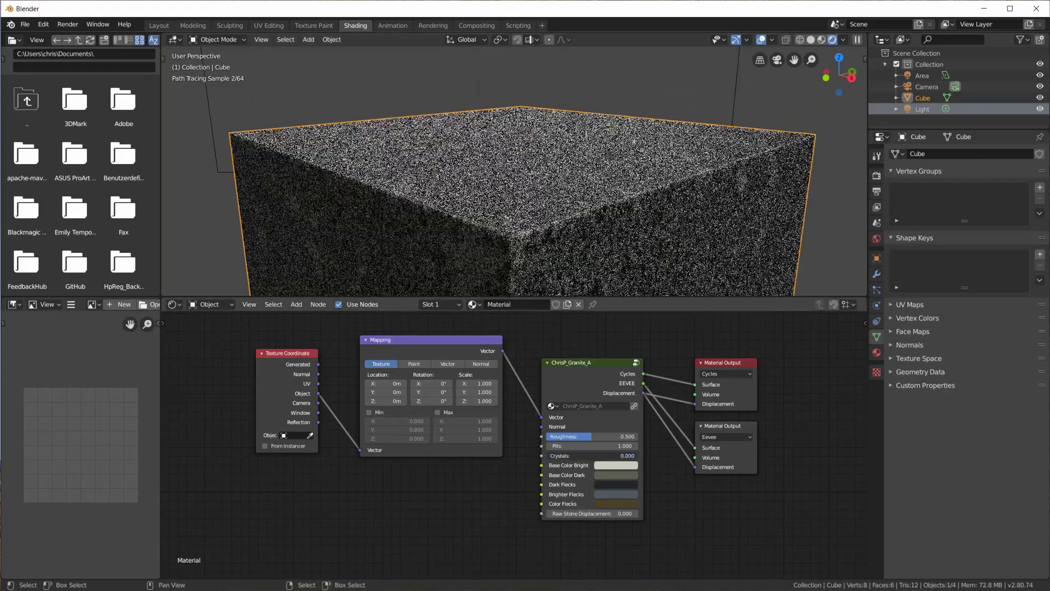
{"action": "left_click_drag", "start_coordinate": [563, 456], "coordinate": [629, 456]}
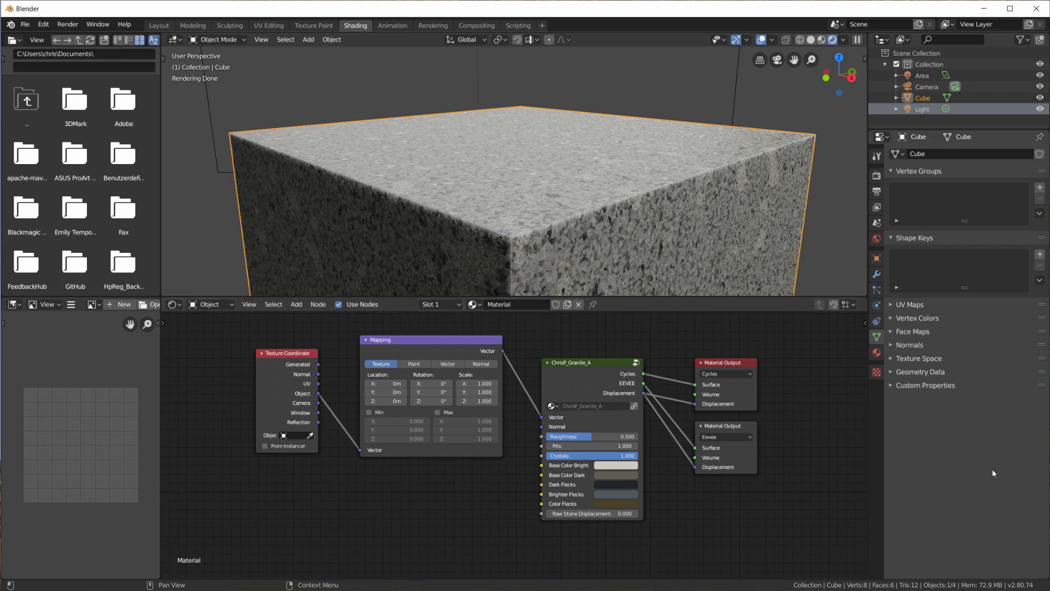
- Set the Cycles feature set to Experimental
{"action": "left_click", "coordinate": [876, 177]}
{"action": "left_click", "coordinate": [1006, 168]}
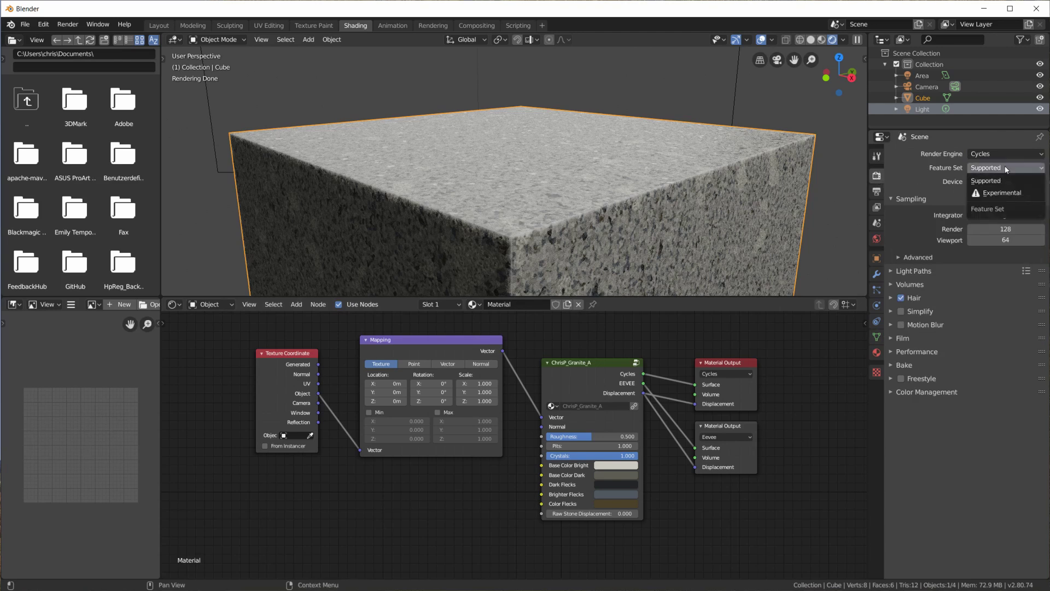
{"action": "left_click", "coordinate": [997, 195]}
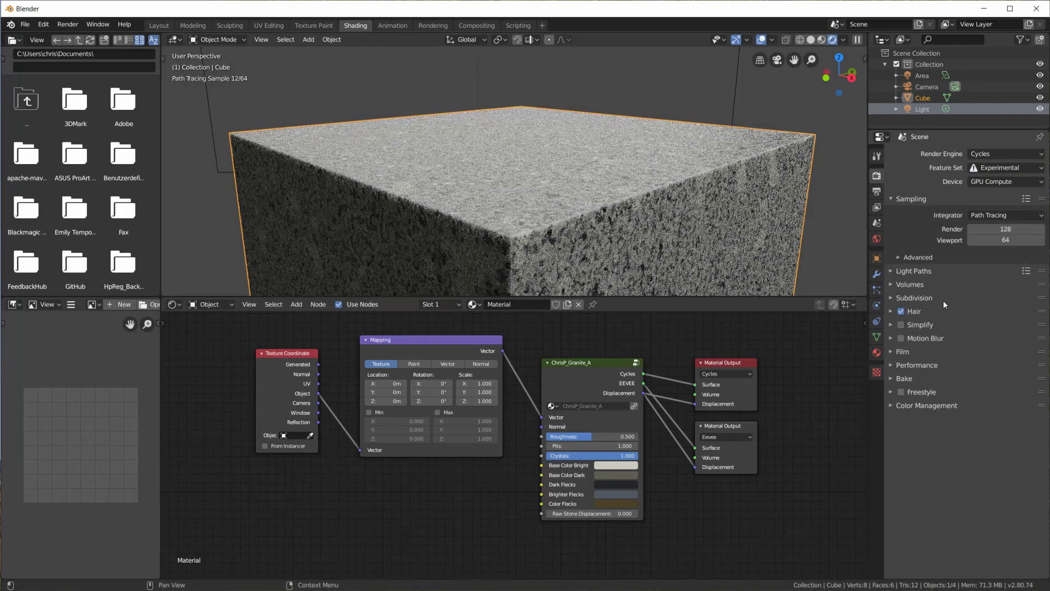
- Set the material's surface displacement method to Displacement and Bump
{"action": "left_click", "coordinate": [876, 353]}
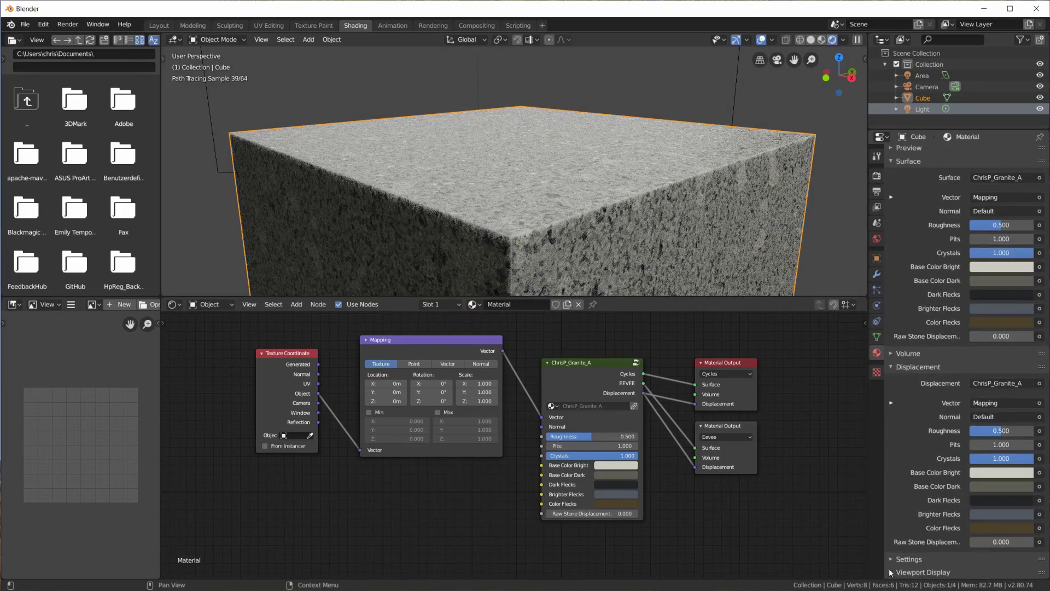
{"action": "left_click", "coordinate": [921, 559]}
{"action": "scroll", "coordinate": [949, 553], "scroll_direction": "down", "scroll_amount": 5}
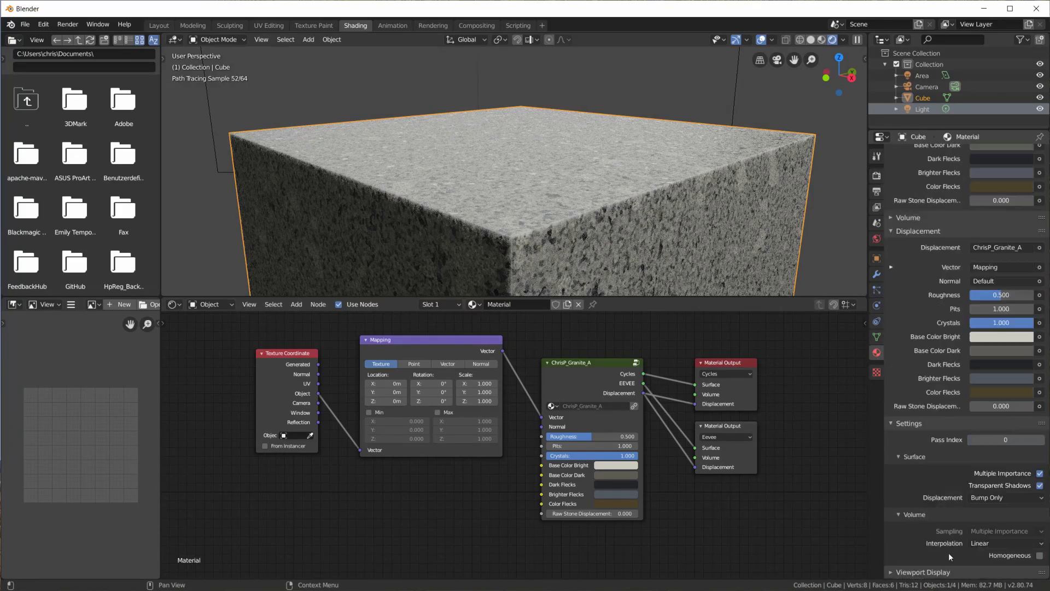
{"action": "left_click", "coordinate": [992, 498]}
{"action": "left_click", "coordinate": [980, 535]}
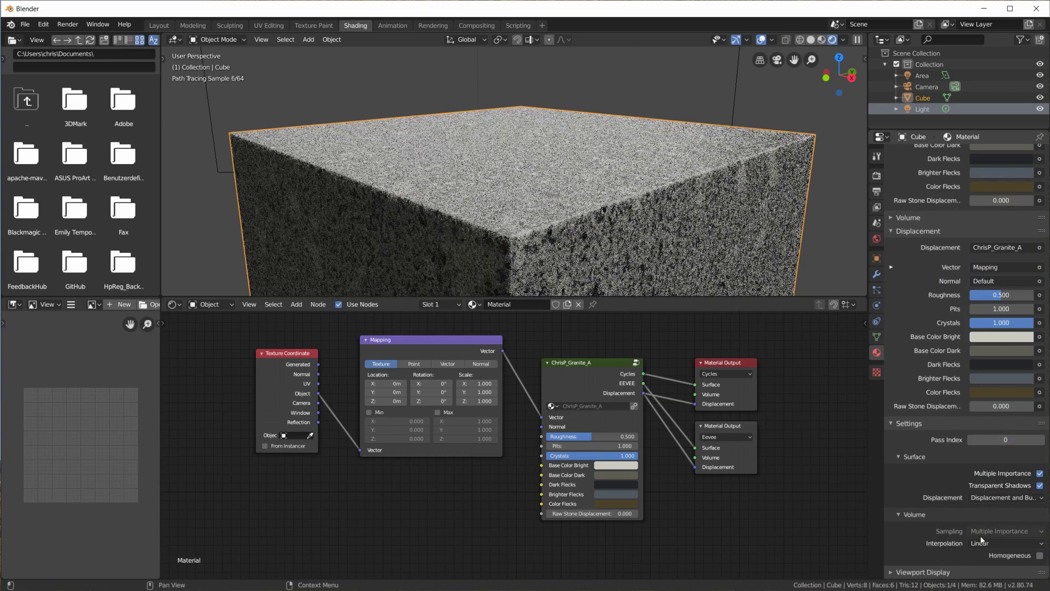
- Add a Subdivision Surface modifier to the cube
{"action": "left_click", "coordinate": [877, 273]}
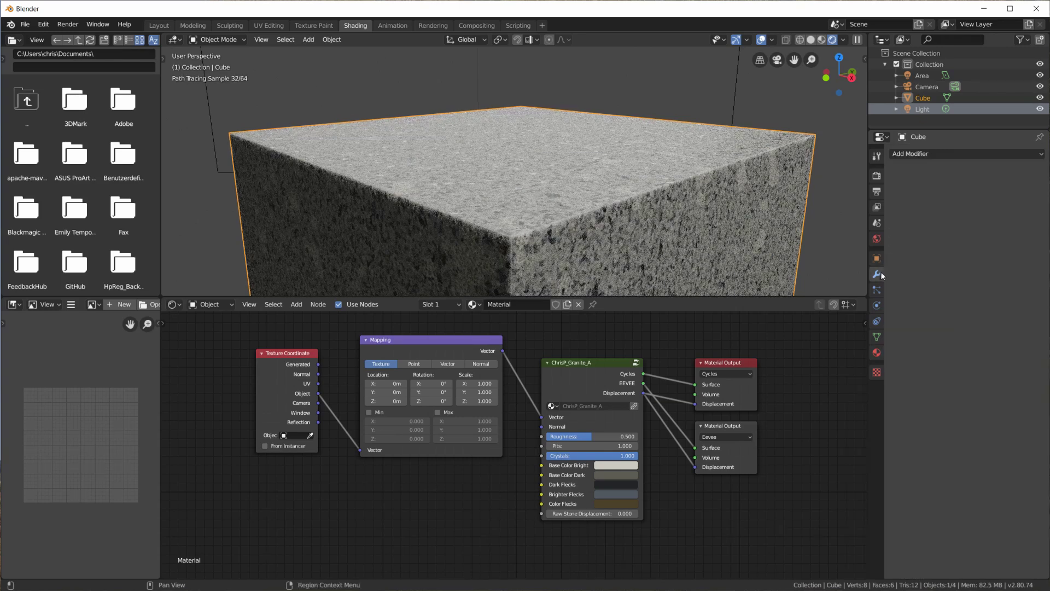
{"action": "left_click", "coordinate": [924, 153]}
{"action": "left_click", "coordinate": [859, 337]}
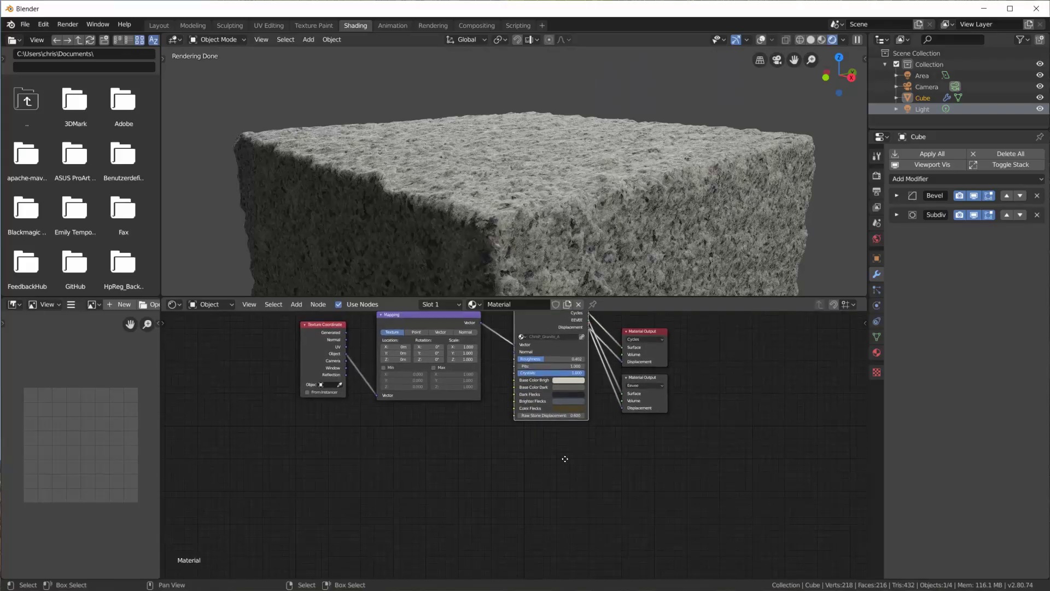
- Add the ChrisP_Granite_B group node below the ChrisP_Granite_A node
{"action": "key", "text": "shift+a"}
{"action": "mouse_move", "coordinate": [534, 559]}
{"action": "left_click", "coordinate": [630, 559]}
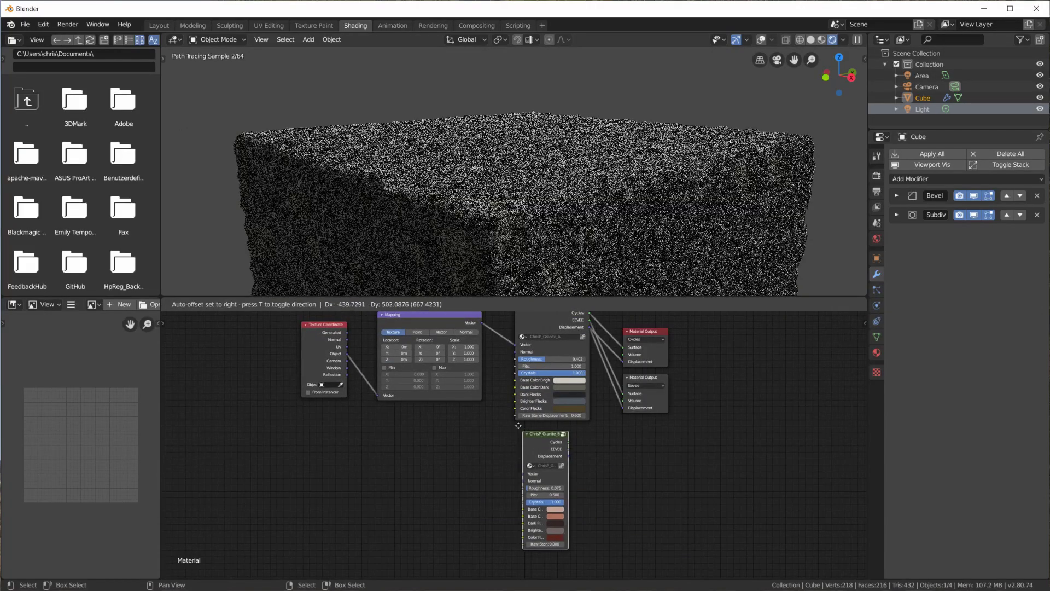
{"action": "left_click", "coordinate": [557, 472]}
- Duplicate the Mapping node and route Object coordinates through the copy into the Vector input of ChrisP_Granite_B
{"action": "middle_click_drag", "start_coordinate": [430, 333], "coordinate": [429, 356]}
{"action": "key", "text": "shift+d"}
{"action": "left_click", "coordinate": [435, 478]}
{"action": "left_click_drag", "start_coordinate": [346, 378], "coordinate": [383, 541]}
{"action": "left_click_drag", "start_coordinate": [487, 468], "coordinate": [518, 499]}
- Connect ChrisP_Granite_B's Cycles and EEVEE outputs to the matching Material Outputs' Surface, and its Displacement to both
{"action": "scroll", "coordinate": [591, 481], "scroll_direction": "up", "scroll_amount": 4}
{"action": "left_click_drag", "start_coordinate": [613, 473], "coordinate": [664, 343]}
{"action": "left_click_drag", "start_coordinate": [612, 492], "coordinate": [661, 365]}
{"action": "left_click_drag", "start_coordinate": [612, 482], "coordinate": [661, 408]}
{"action": "left_click_drag", "start_coordinate": [612, 492], "coordinate": [661, 426]}
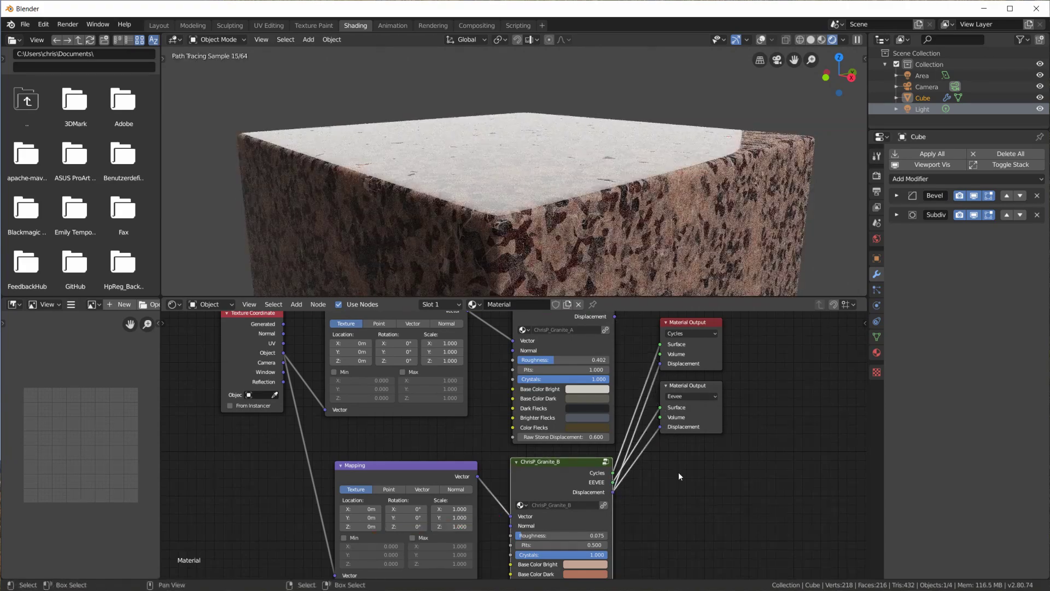
- Try a scale of 0.5 on all axes of the Mapping node feeding ChrisP_Granite_B, and set it to 0.7
{"action": "scroll", "coordinate": [679, 476], "scroll_direction": "down", "scroll_amount": 1}
{"action": "scroll", "coordinate": [634, 171], "scroll_direction": "up", "scroll_amount": 5}
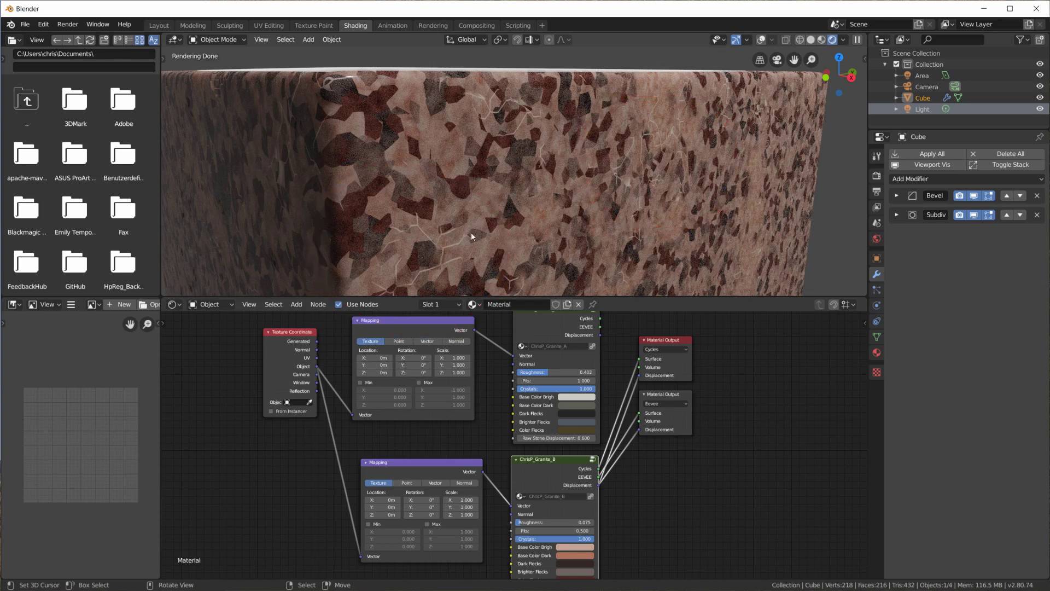
{"action": "scroll", "coordinate": [461, 238], "scroll_direction": "down", "scroll_amount": 5}
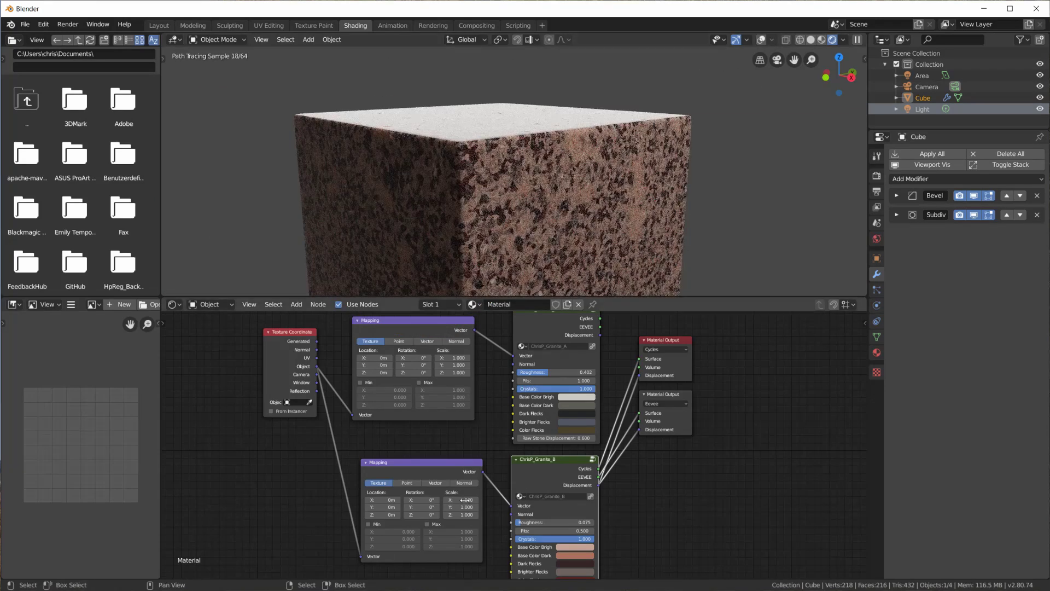
{"action": "key", "text": "Return"}
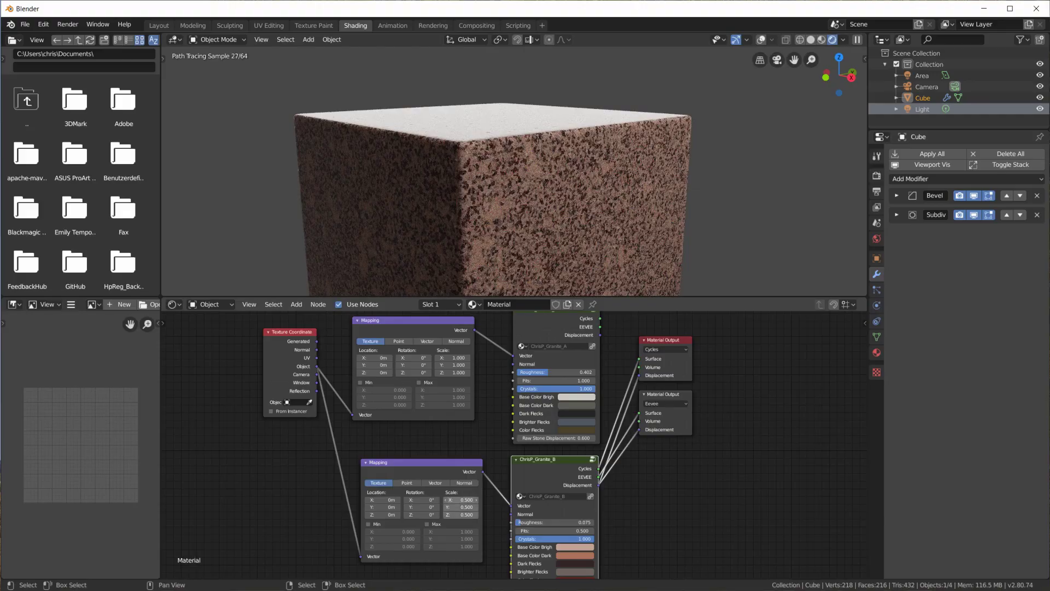
{"action": "type", "text": ".7"}
{"action": "key", "text": "Return"}
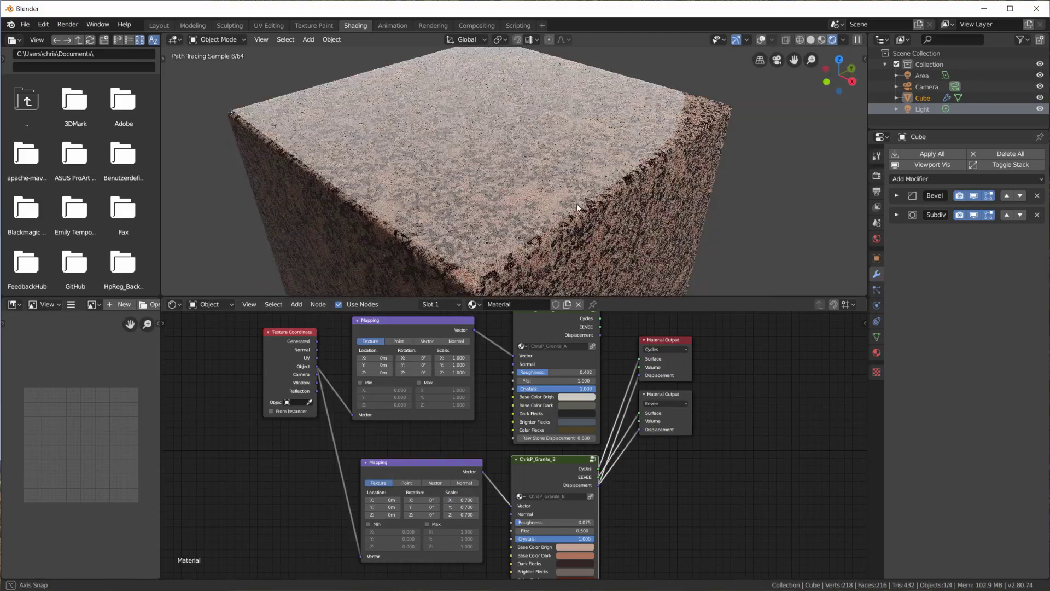
- Raise the Raw Stone Displacement of the ChrisP_Granite_B node to roughen the cube's surface
{"action": "scroll", "coordinate": [610, 545], "scroll_direction": "up", "scroll_amount": 1}
{"action": "scroll", "coordinate": [358, 226], "scroll_direction": "up", "scroll_amount": 2}
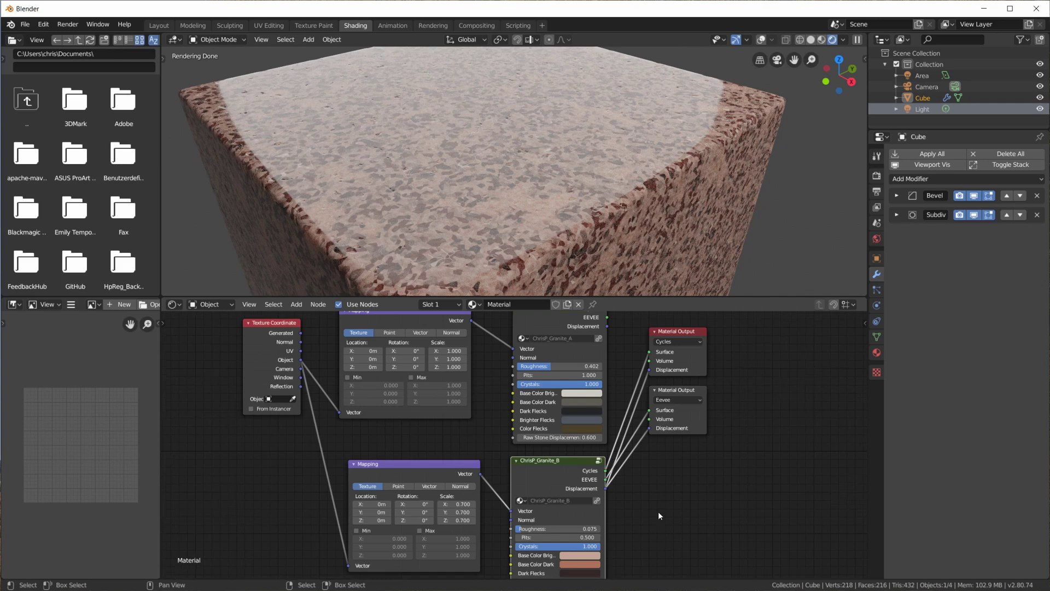
{"action": "scroll", "coordinate": [634, 531], "scroll_direction": "down", "scroll_amount": 2}
{"action": "middle_click_drag", "start_coordinate": [597, 554], "coordinate": [588, 497]}
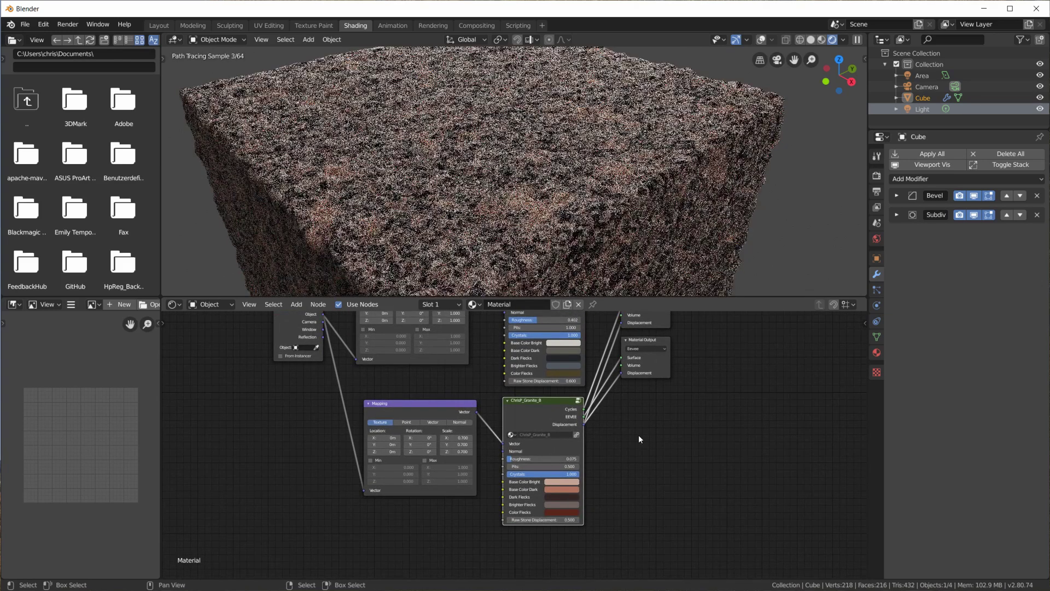